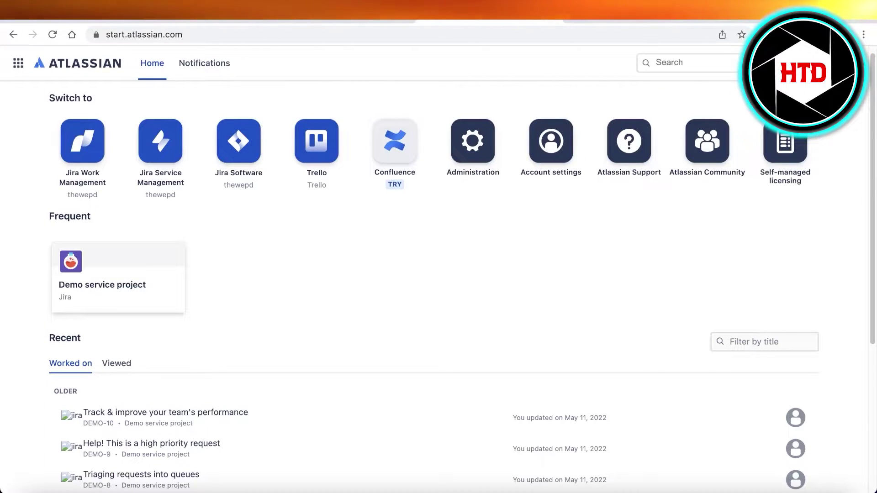
Step: Scroll down the Atlassian start page to the Recent list of Jira work
scroll(470, 221, down, 2)
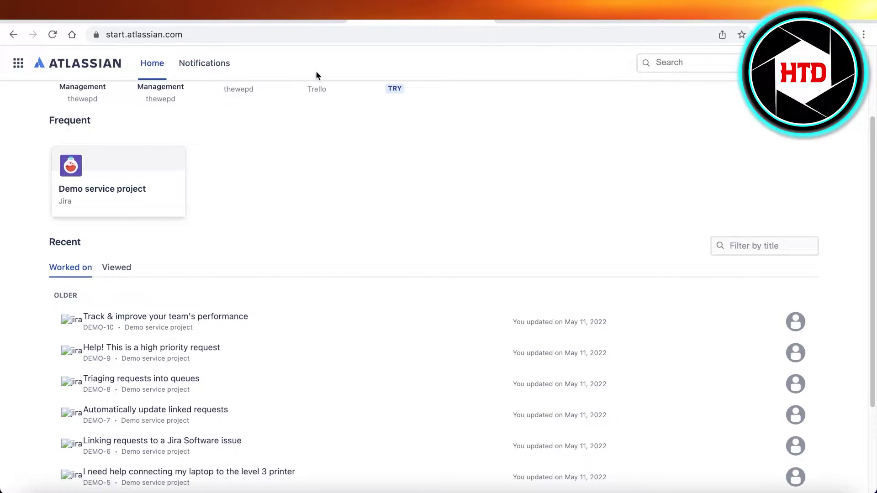
click(270, 13)
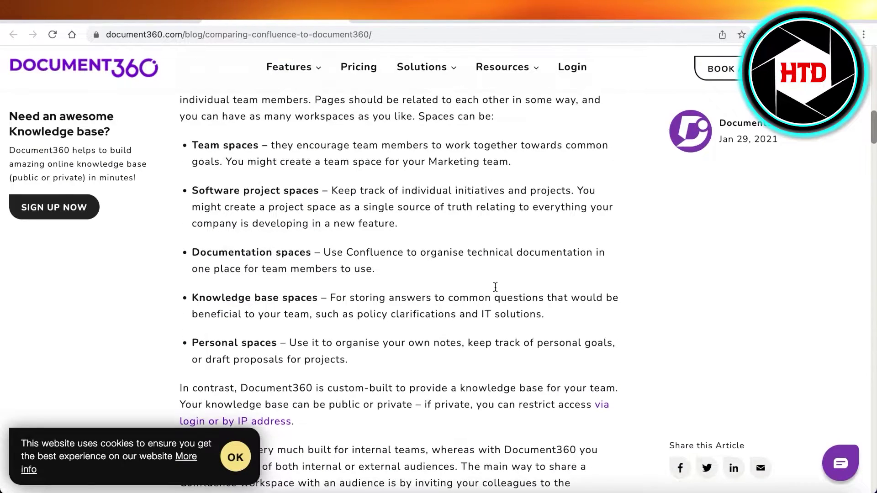
scroll(495, 287, up, 1)
click(427, 19)
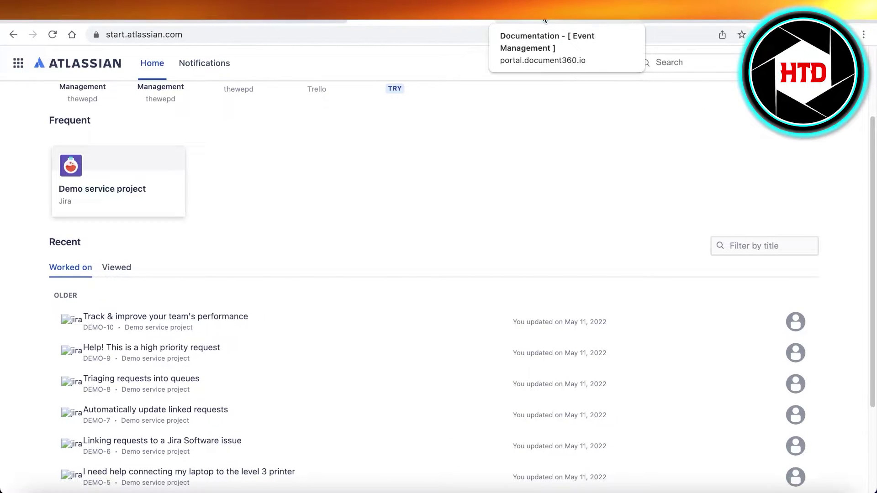
click(274, 13)
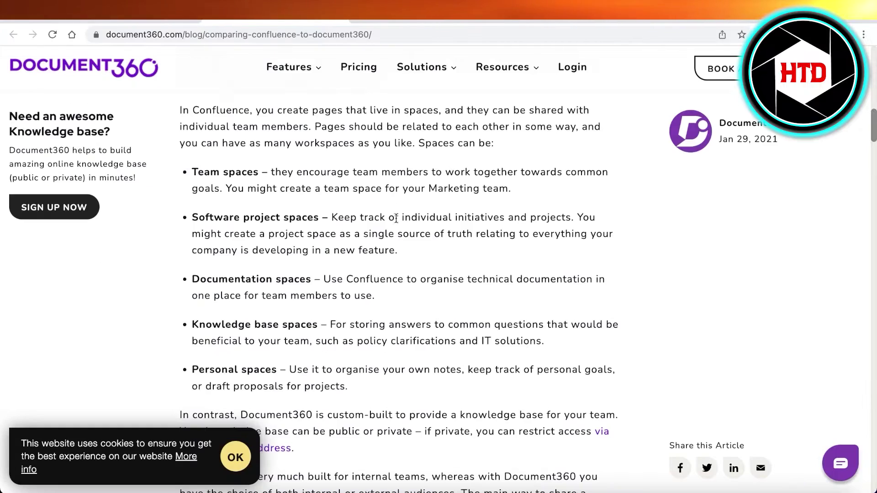
scroll(396, 218, up, 5)
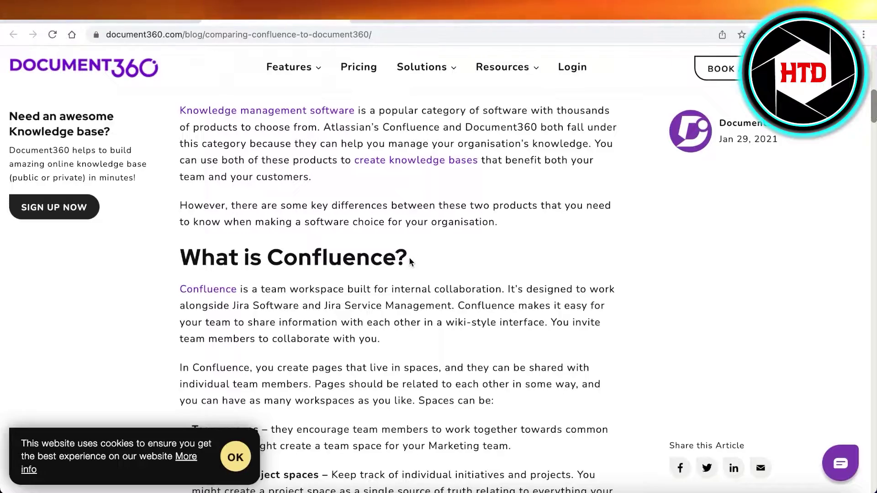
scroll(409, 257, down, 1)
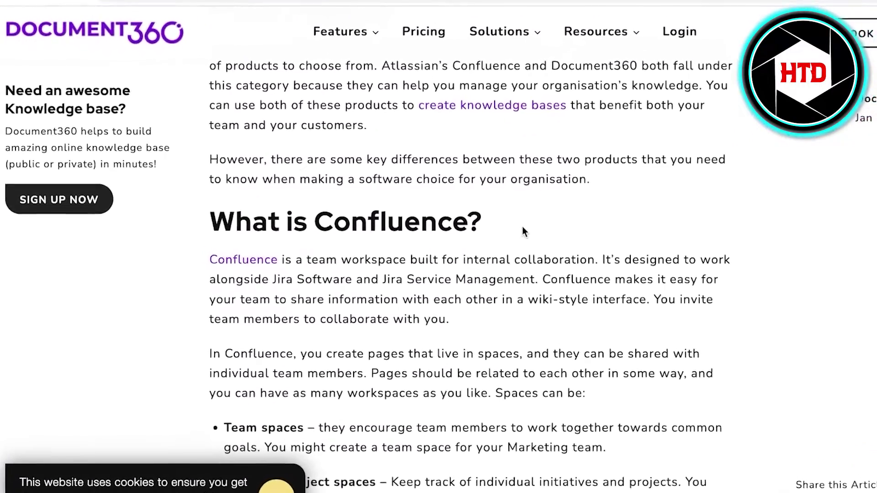
scroll(531, 227, down, 1)
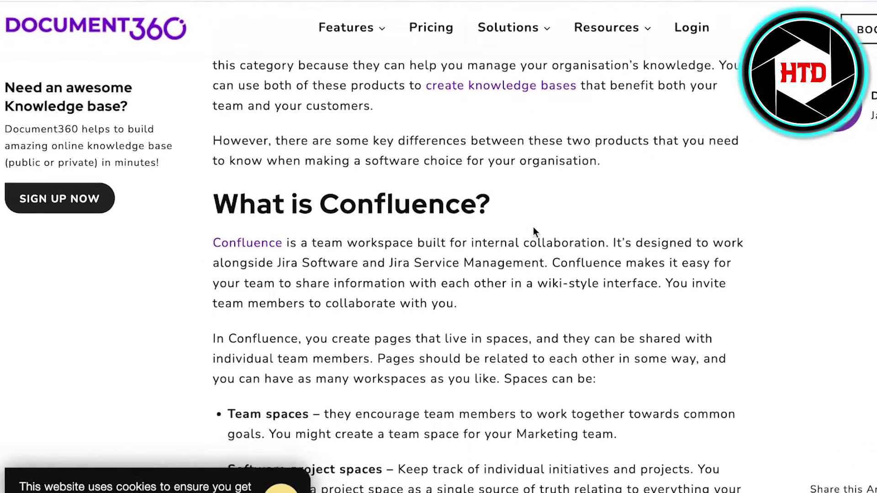
scroll(533, 227, down, 3)
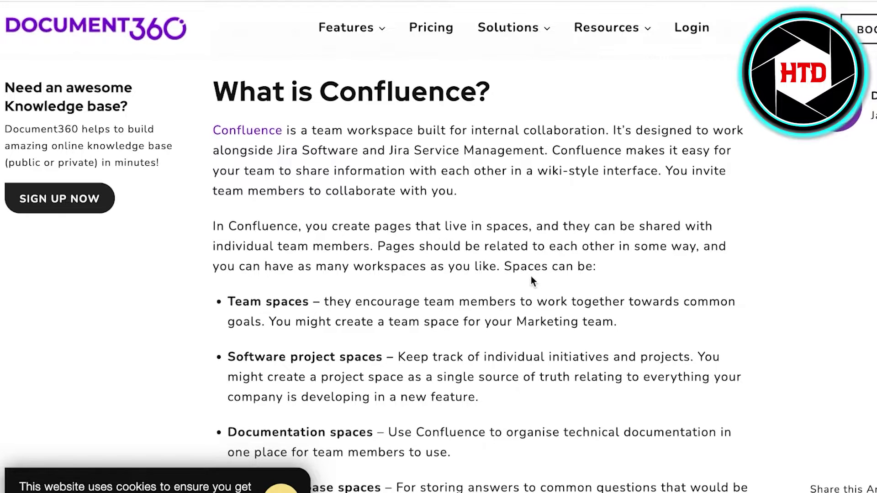
scroll(534, 273, down, 4)
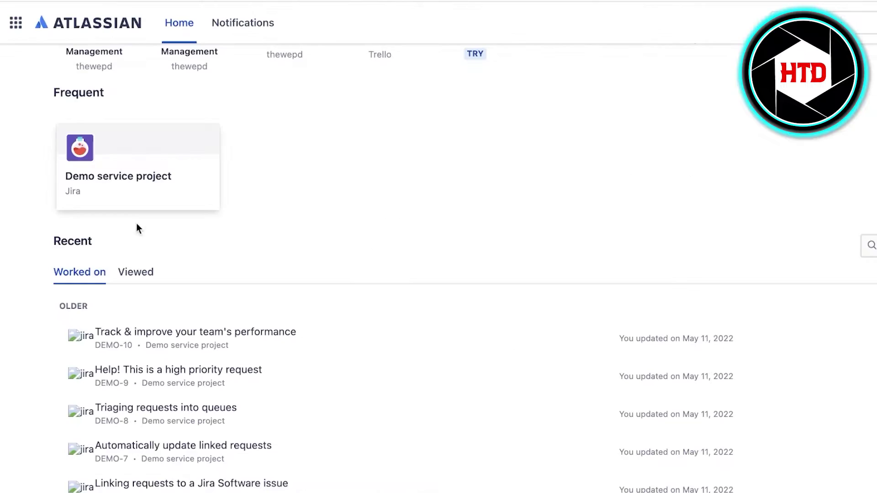
scroll(137, 227, up, 3)
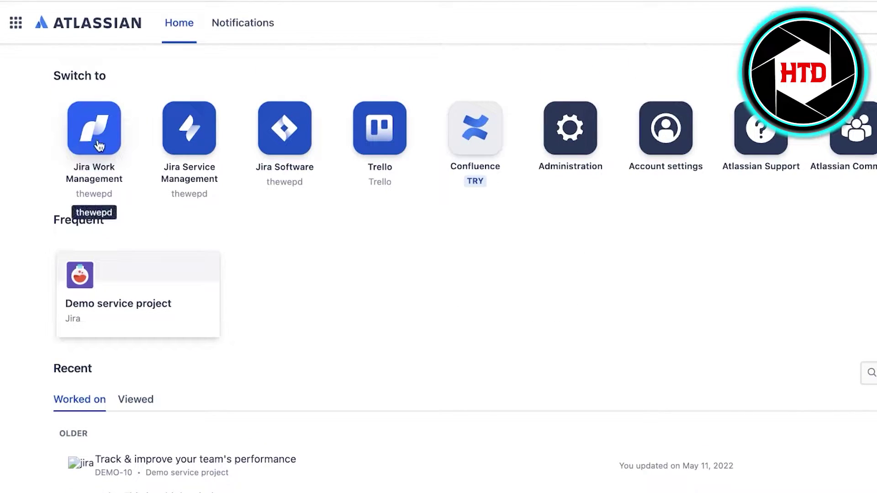
scroll(603, 280, down, 5)
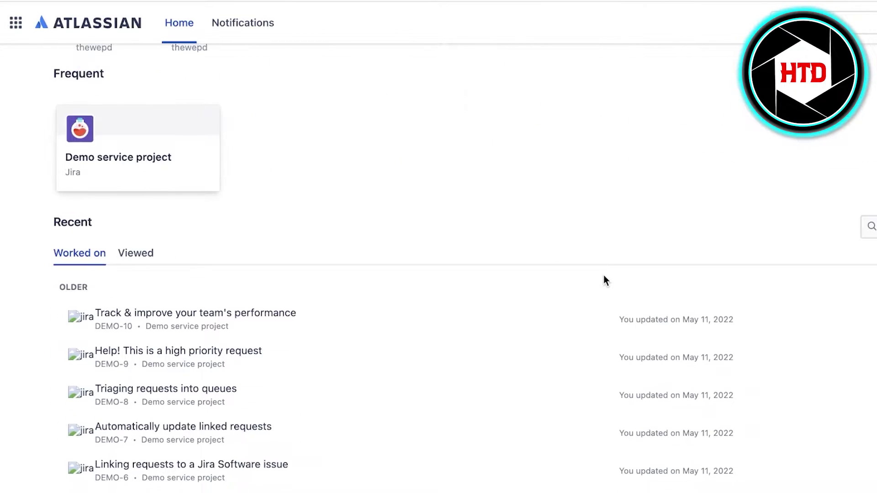
scroll(173, 235, up, 4)
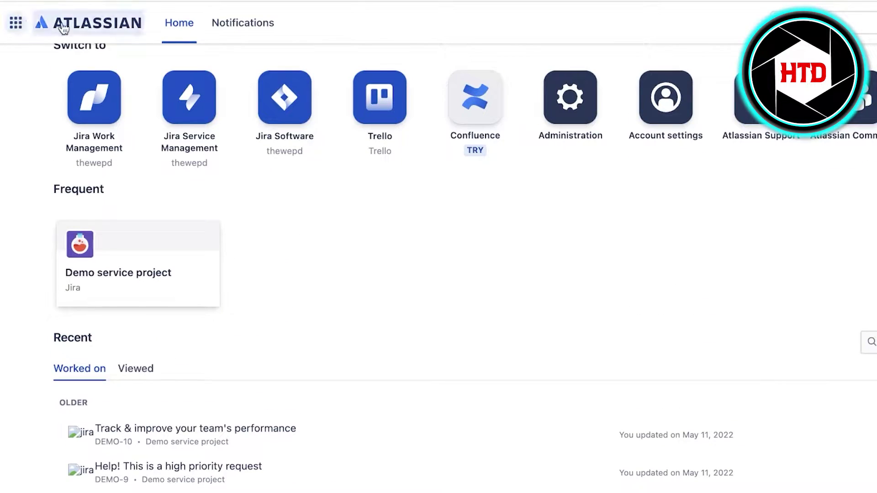
click(17, 26)
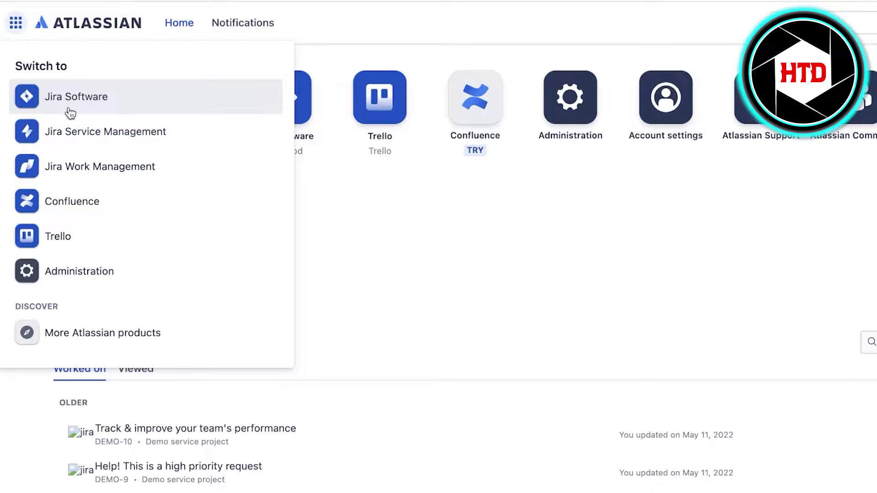
click(481, 236)
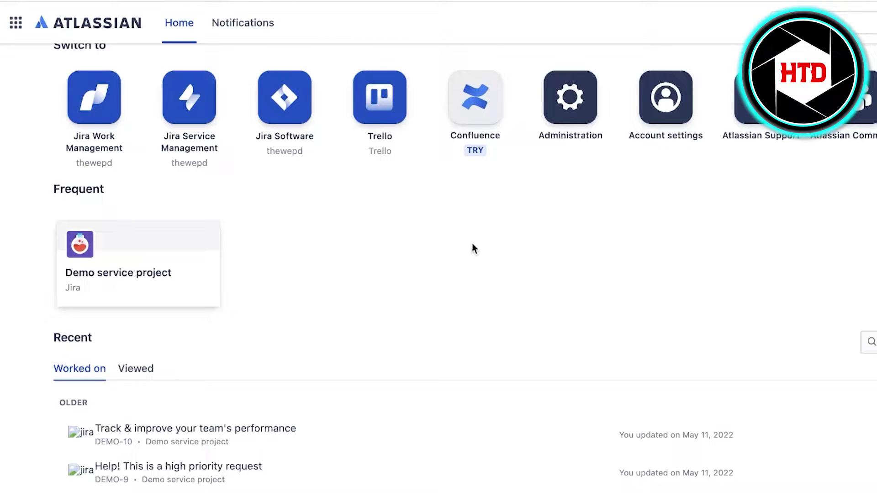
scroll(472, 248, down, 2)
scroll(470, 247, up, 3)
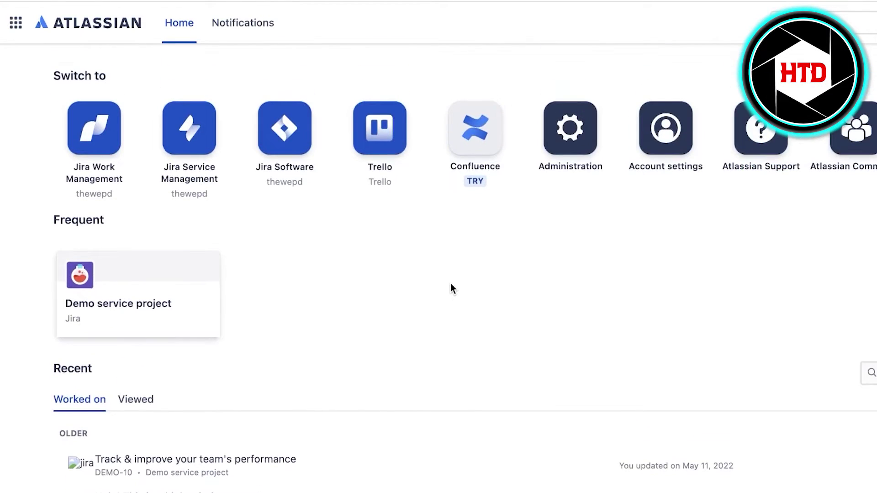
scroll(461, 312, down, 2)
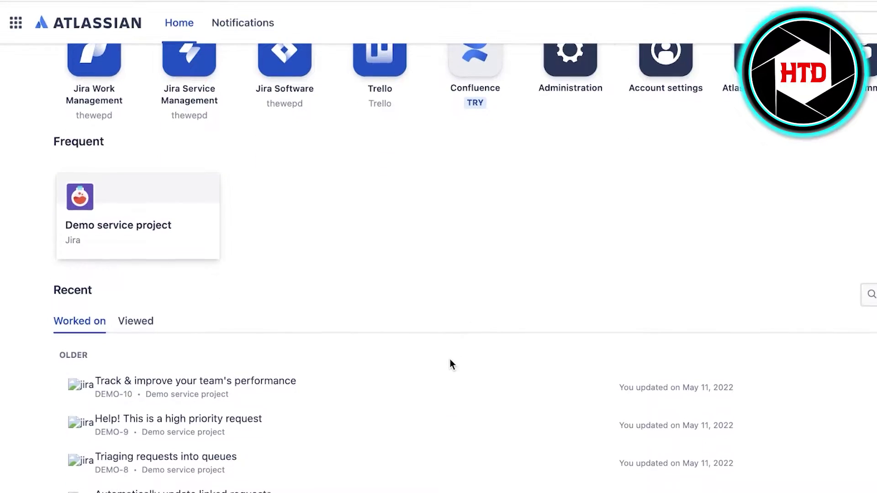
scroll(467, 309, down, 1)
scroll(502, 320, up, 3)
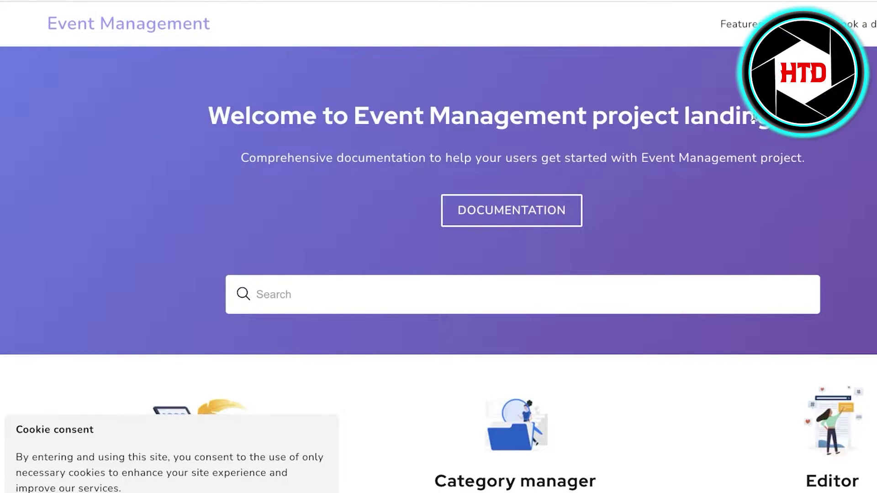
scroll(650, 196, down, 1)
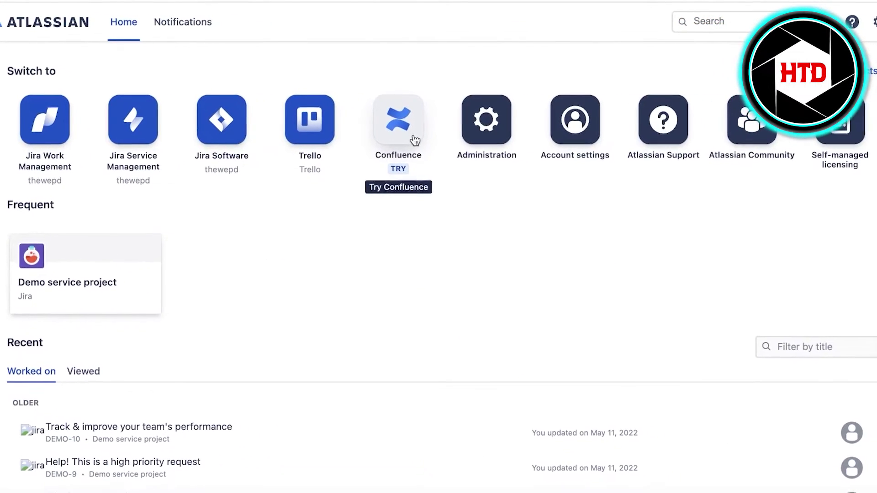
Step: View request DEMO-10 'Track & improve your team's performance' from Recent, then return home
scroll(438, 270, down, 1)
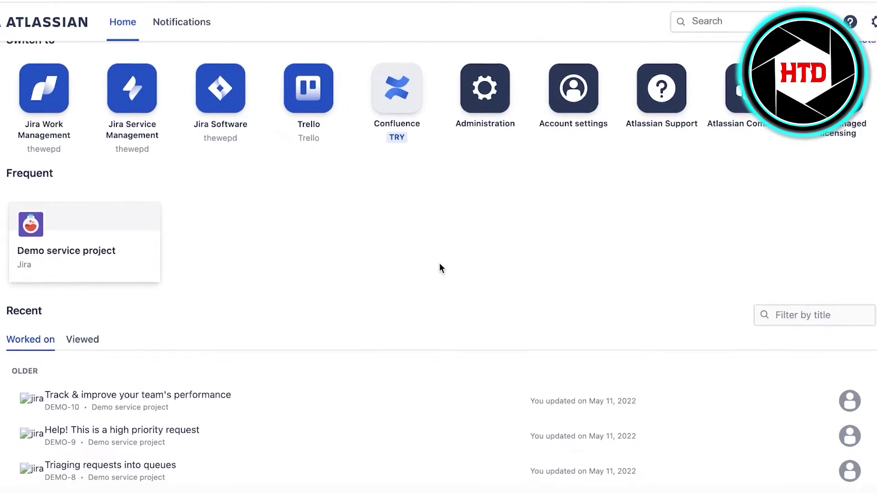
scroll(319, 247, down, 5)
scroll(211, 227, up, 5)
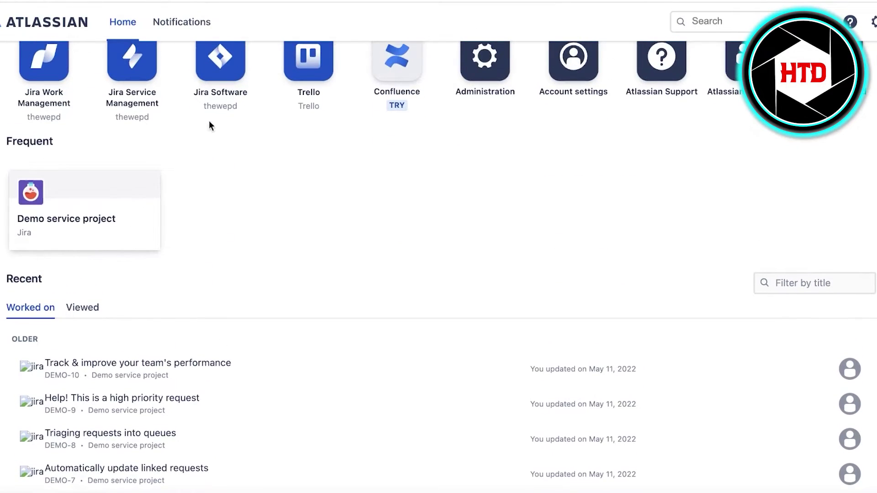
scroll(150, 226, up, 1)
scroll(163, 232, down, 4)
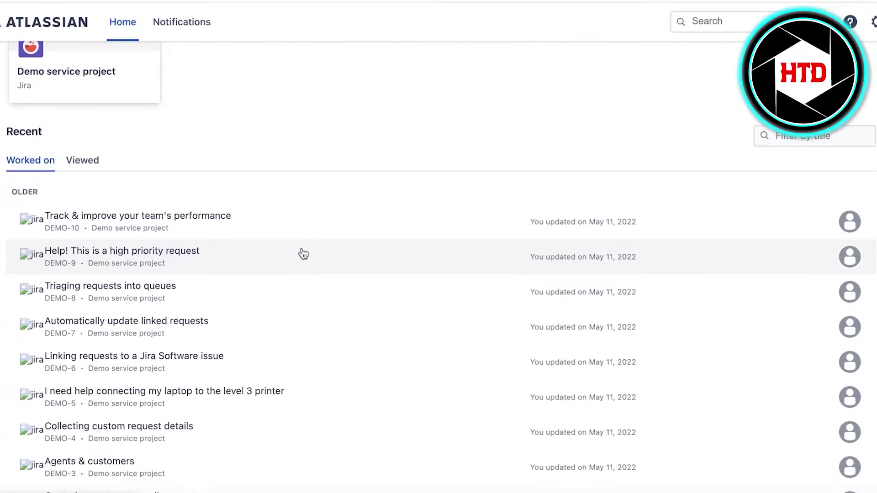
click(147, 188)
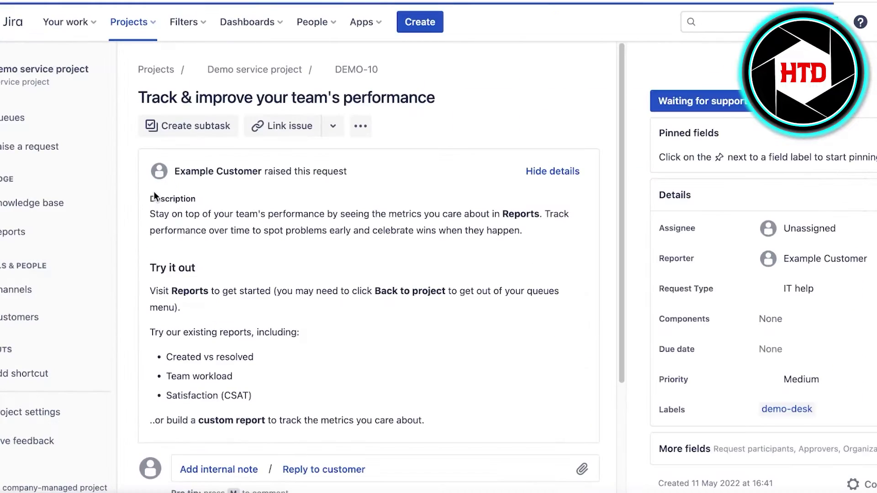
scroll(323, 198, down, 4)
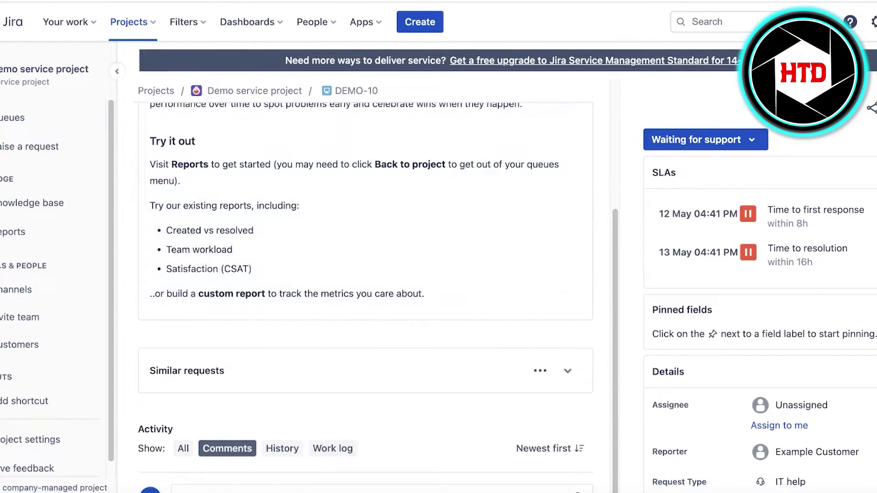
click(6, 45)
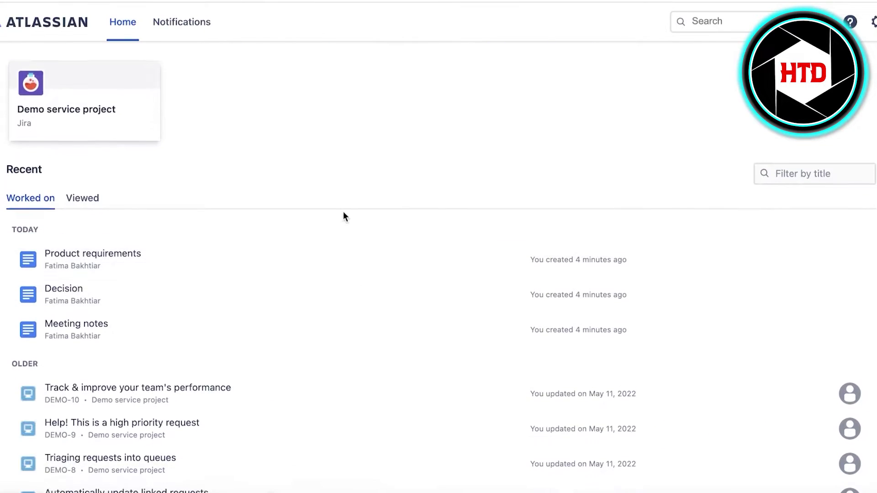
Step: Scroll through the Recent > Worked on list of Demo service project requests DEMO-1 to DEMO-10
scroll(343, 216, down, 2)
scroll(228, 110, down, 2)
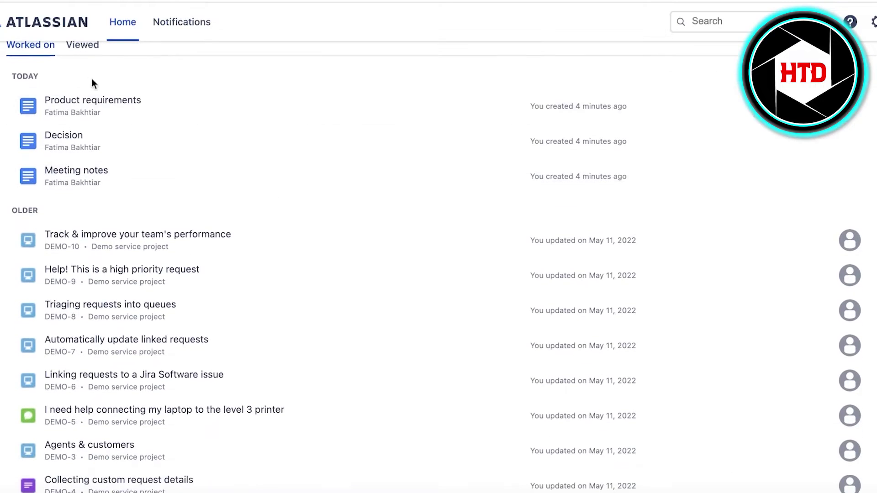
scroll(92, 295, down, 1)
scroll(598, 270, up, 2)
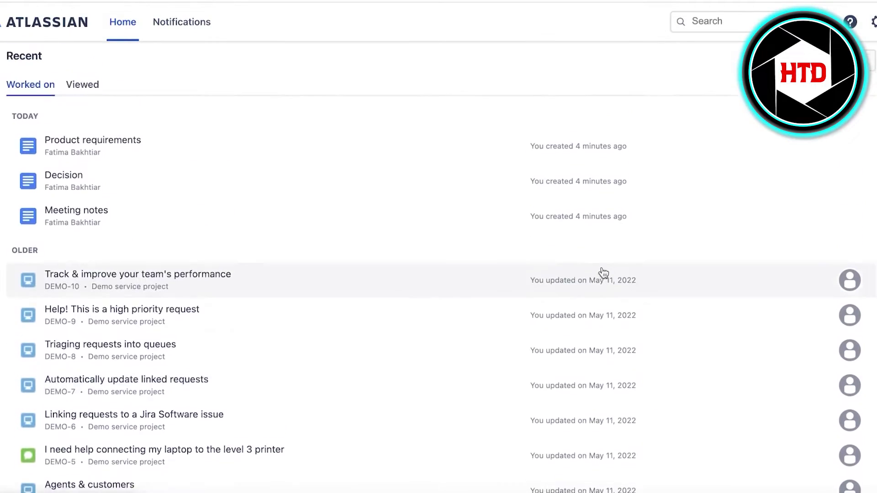
scroll(603, 273, down, 2)
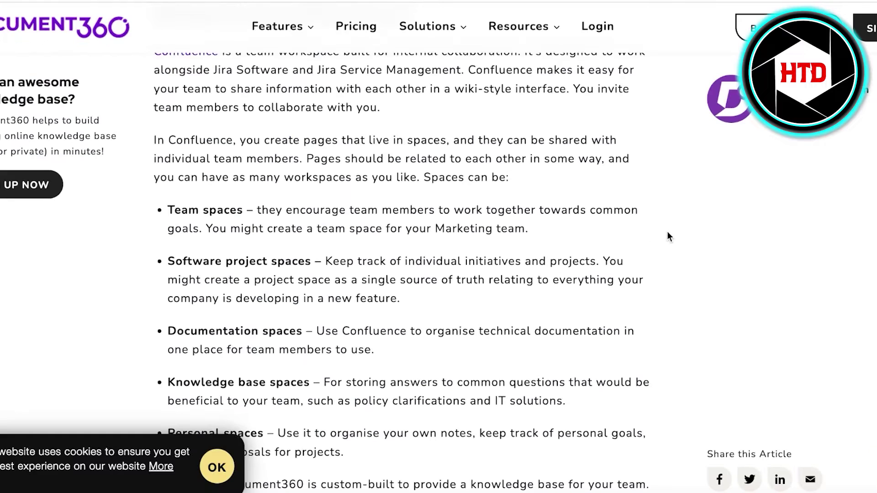
scroll(667, 232, down, 1)
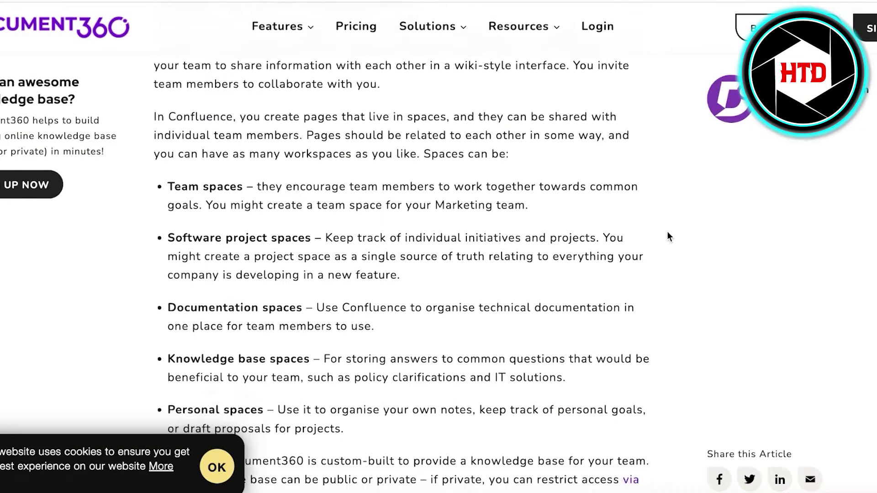
scroll(666, 239, down, 1)
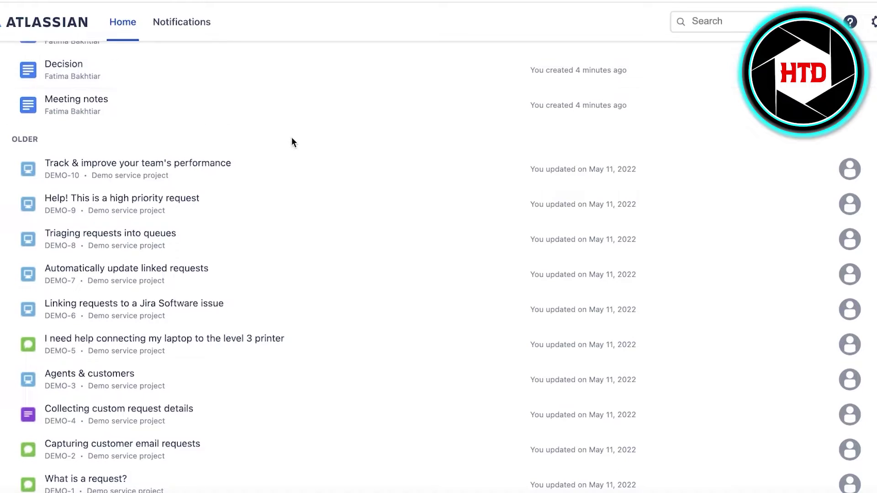
Step: Scroll the Atlassian start page to find the 'Switch to' apps row
scroll(554, 183, up, 5)
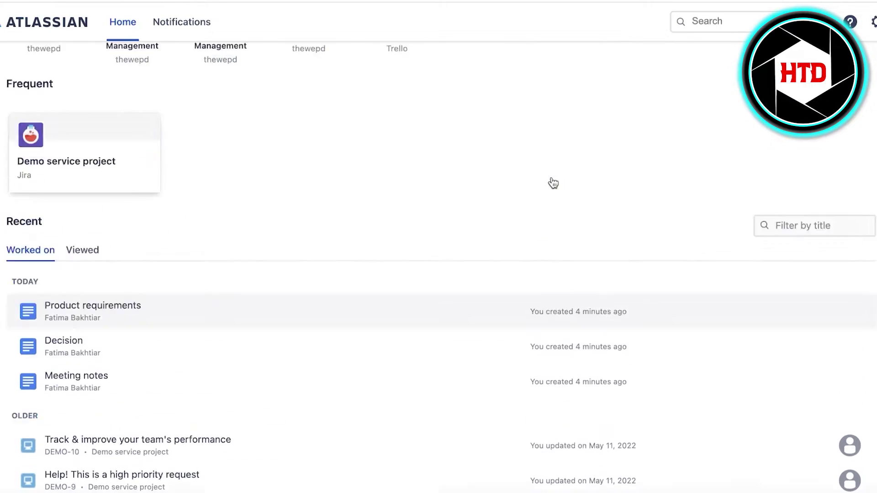
scroll(553, 183, up, 3)
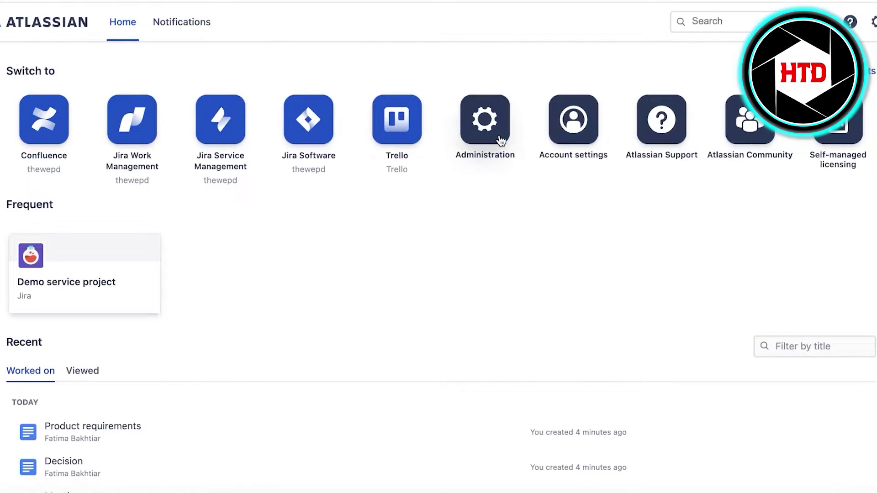
scroll(702, 241, down, 1)
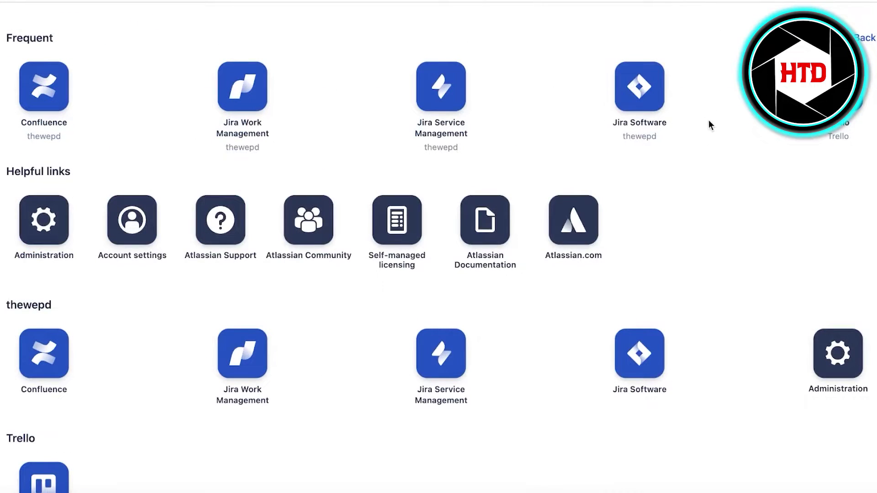
scroll(709, 124, down, 2)
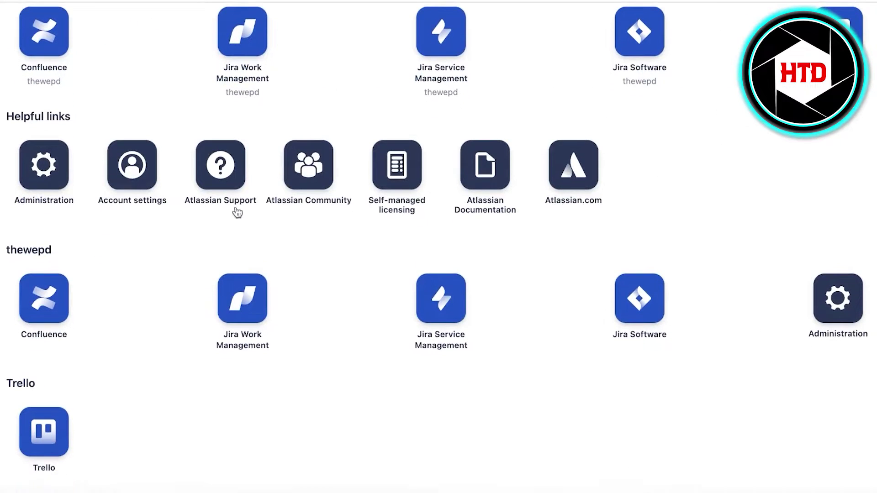
scroll(651, 239, up, 2)
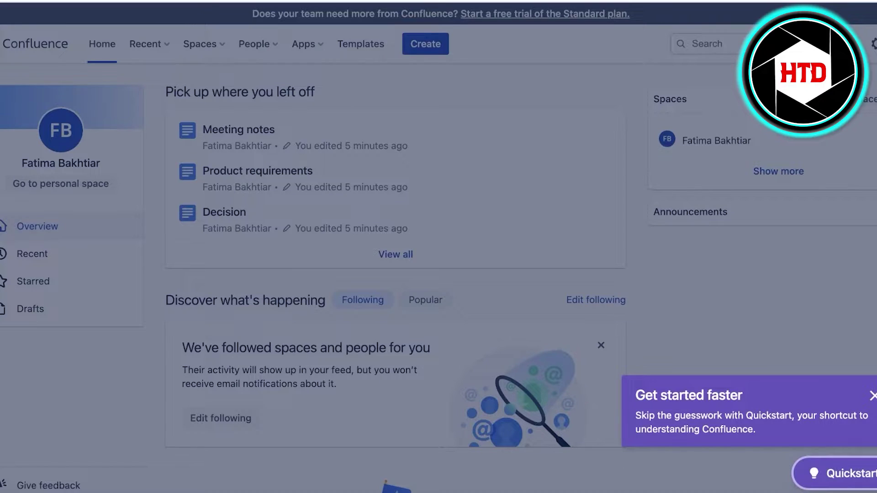
Step: Dismiss the Quickstart popup, create a blank page, and close the editor to keep it as draft
click(738, 342)
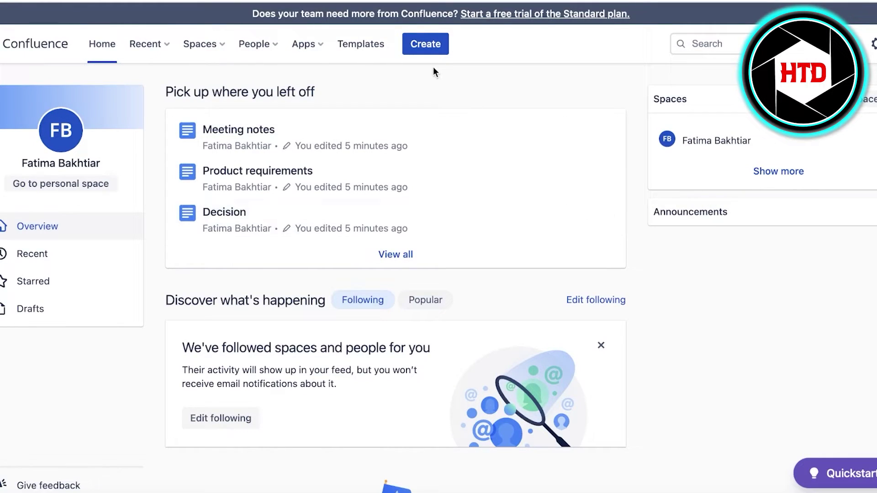
click(425, 44)
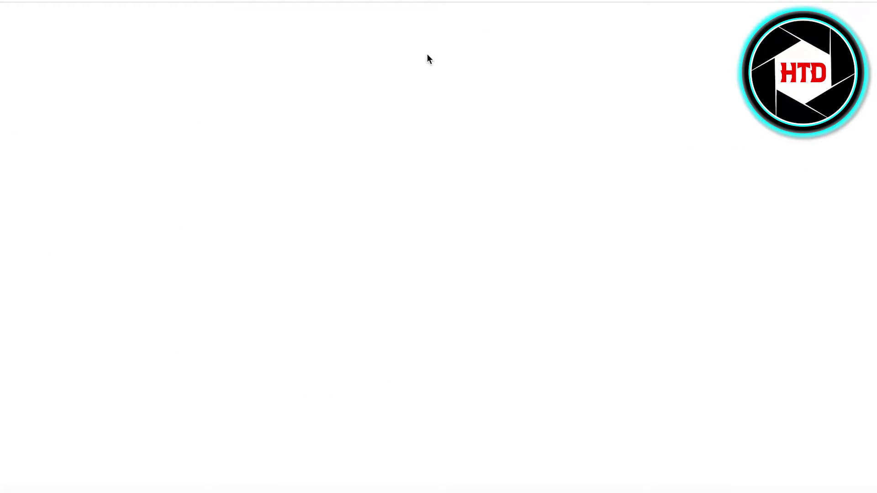
click(702, 62)
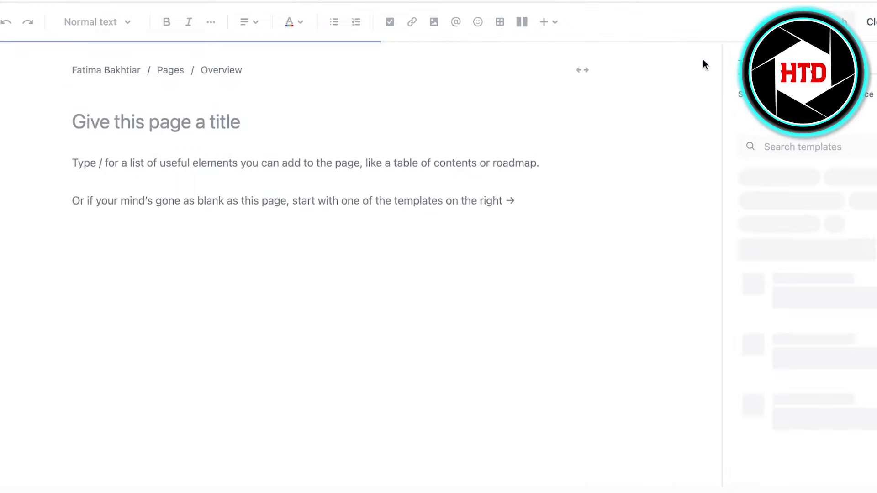
click(870, 21)
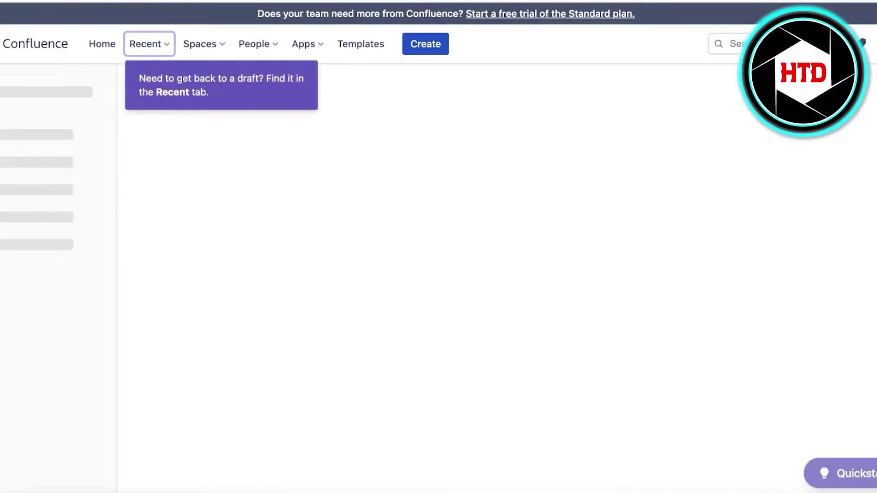